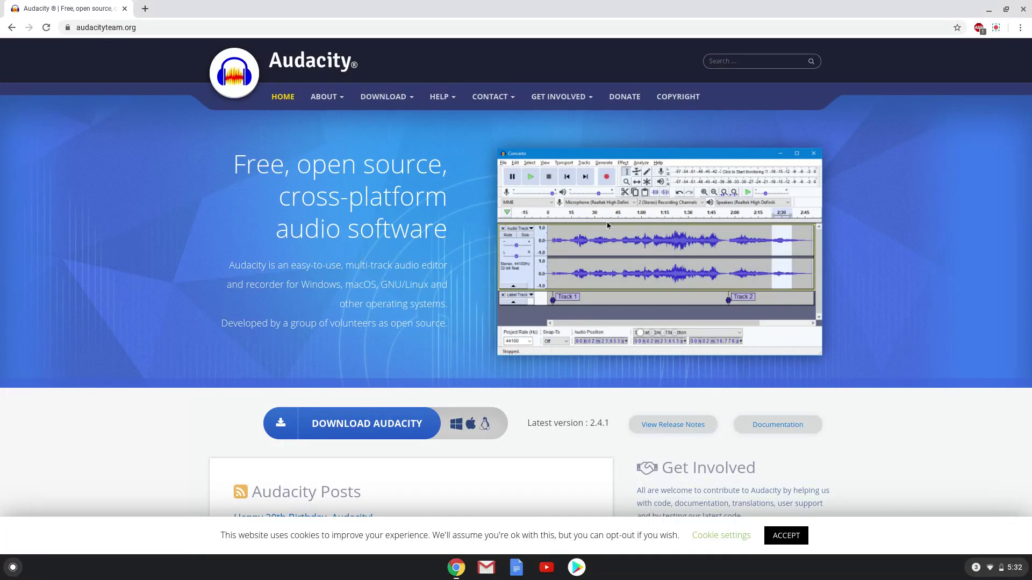
Go to the Audacity website's Windows download page for version 2.4.1.
{"action": "mouse_move", "coordinate": [385, 105]}
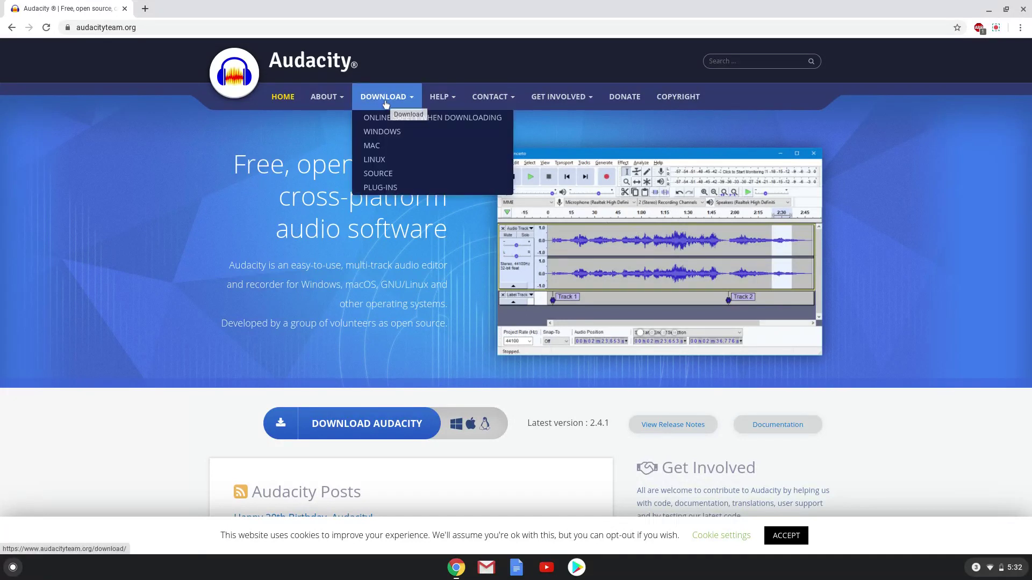
{"action": "left_click", "coordinate": [383, 132]}
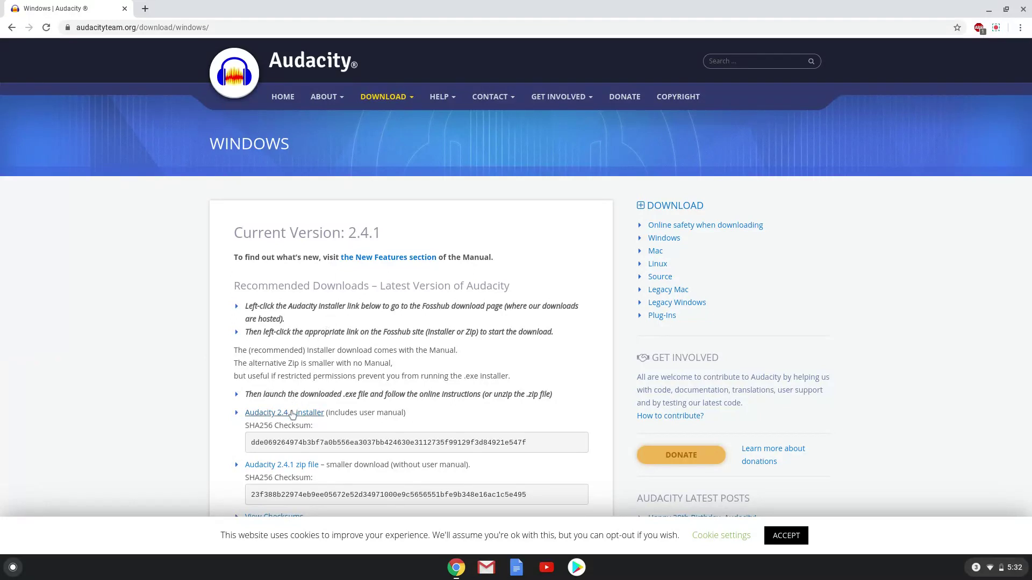
Download the audacity-win-2.4.1.exe Windows installer from FossHub.
{"action": "left_click", "coordinate": [293, 412]}
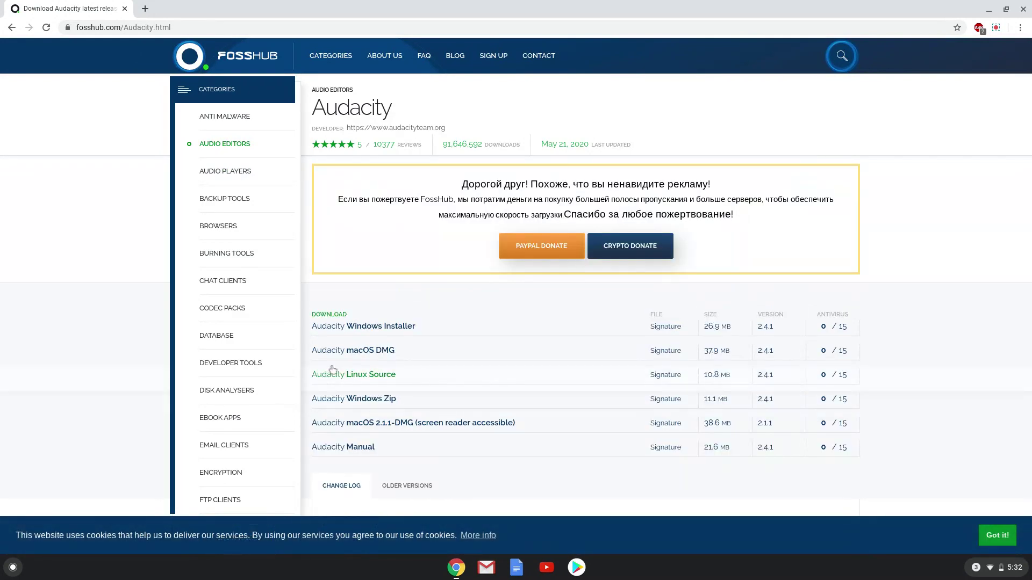
{"action": "left_click", "coordinate": [363, 328]}
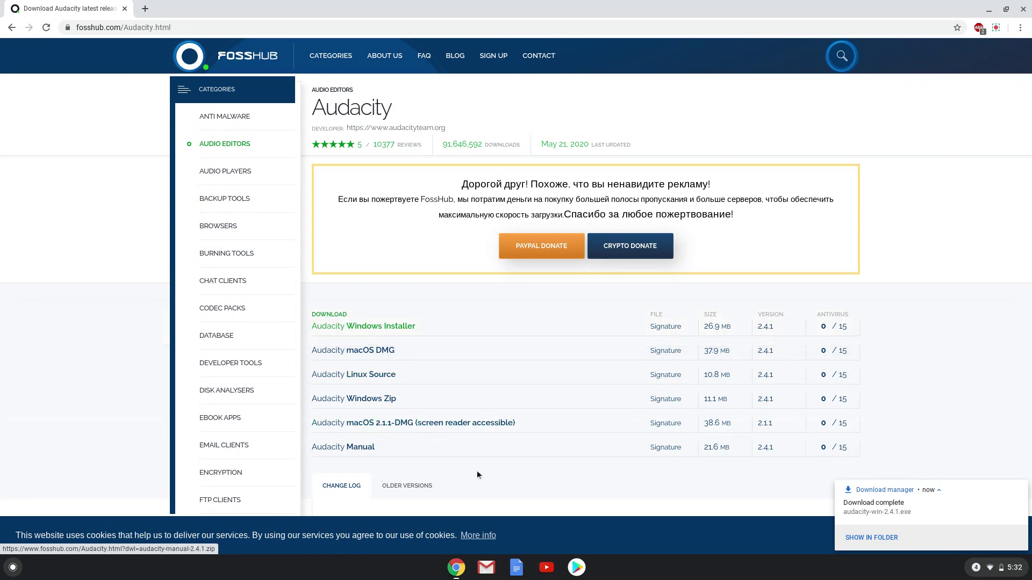
{"action": "left_click", "coordinate": [576, 568]}
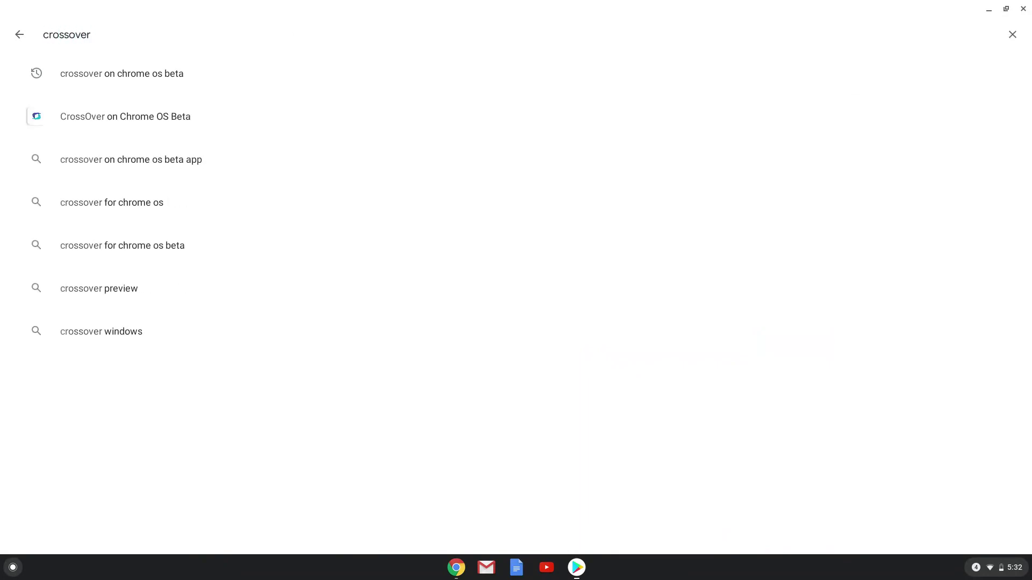
Search the Play Store for 'crossover' and install CrossOver on Chrome OS Beta.
{"action": "key", "text": "Return"}
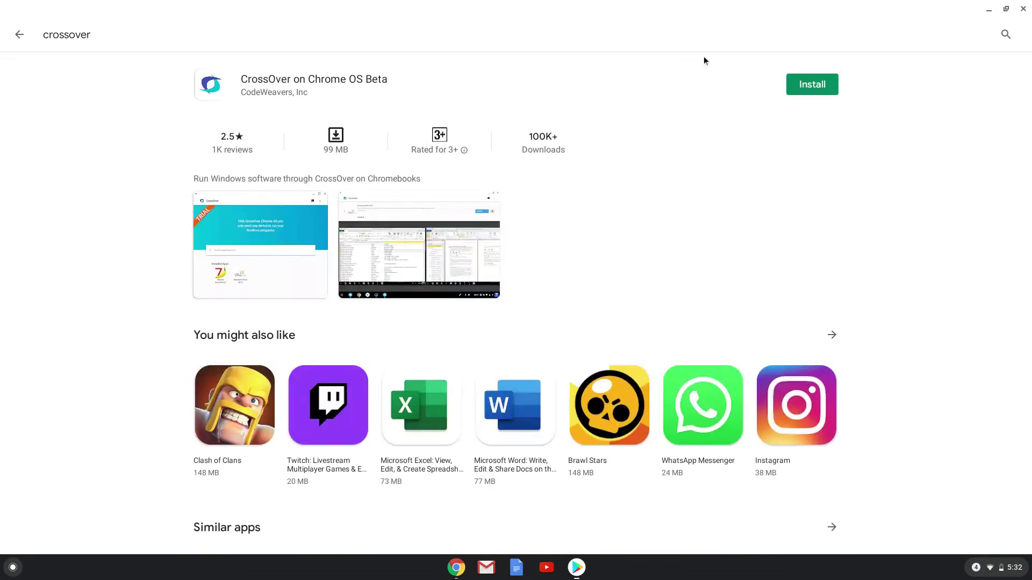
{"action": "left_click", "coordinate": [800, 78]}
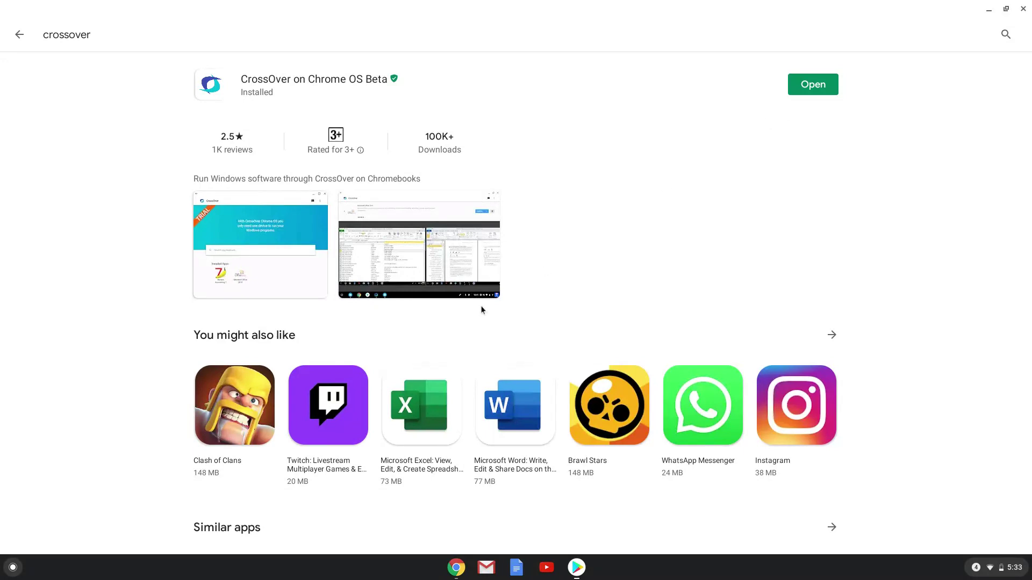
Launch CrossOver from the app grid and allow its file and audio-recording permissions.
{"action": "left_click", "coordinate": [13, 568]}
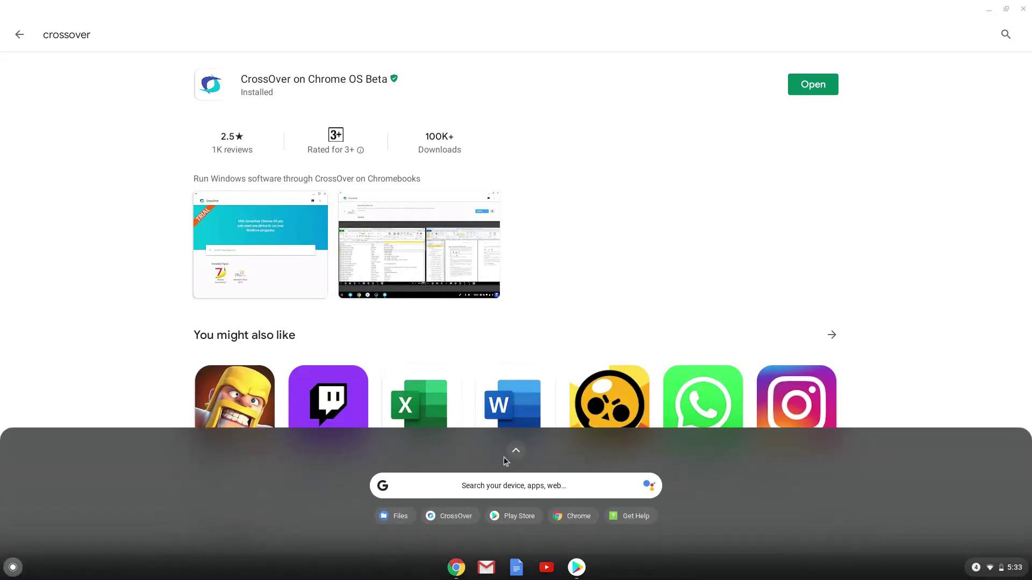
{"action": "left_click", "coordinate": [517, 452]}
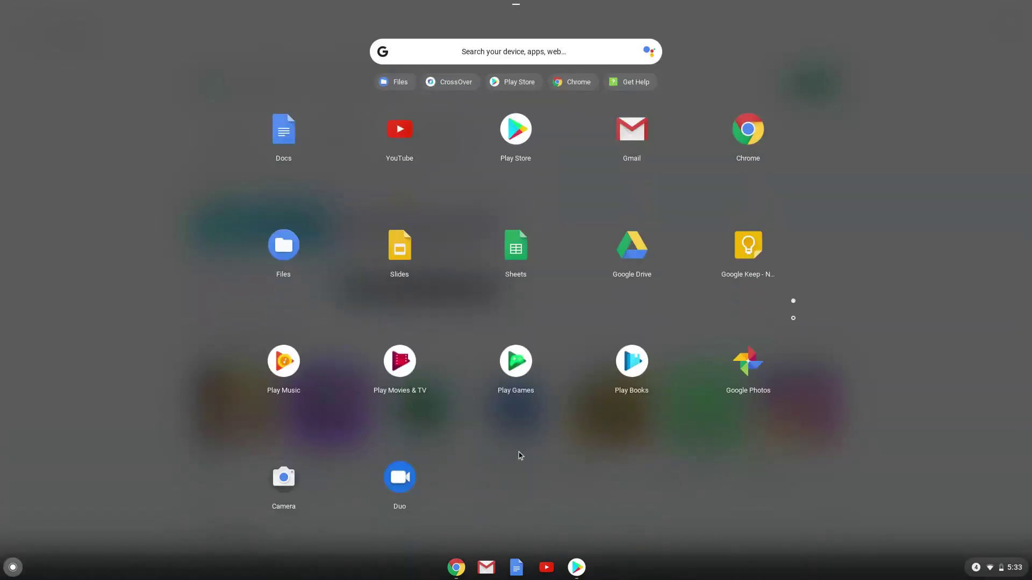
{"action": "left_click", "coordinate": [793, 318]}
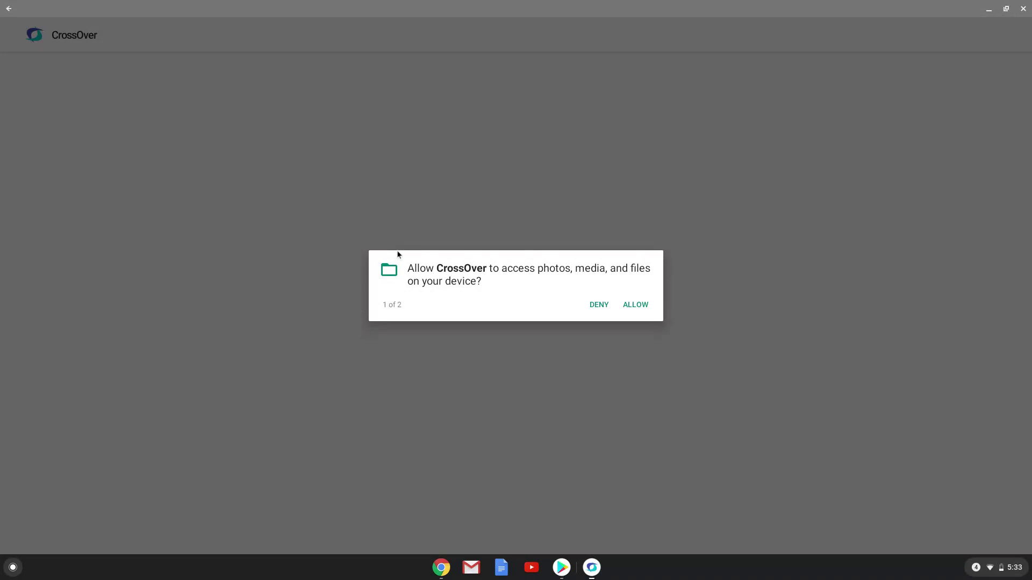
{"action": "left_click", "coordinate": [650, 306]}
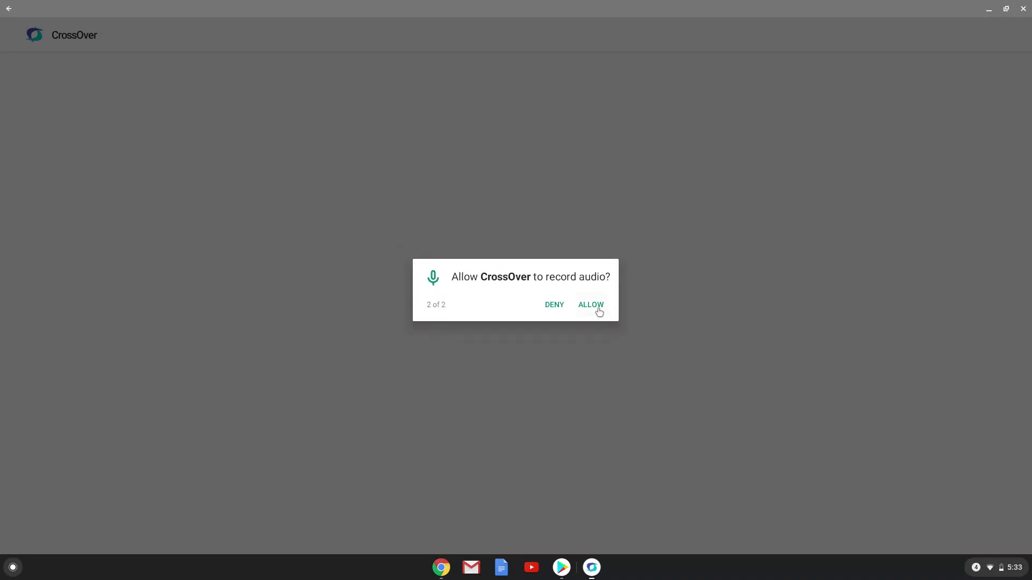
{"action": "left_click", "coordinate": [599, 310]}
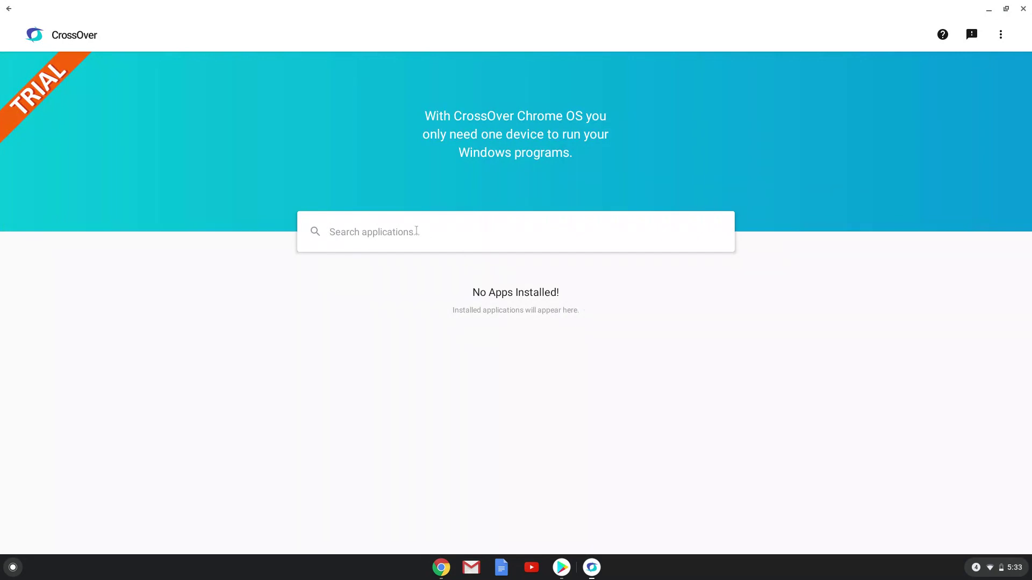
Install Audacity as an unlisted application using the audacity-win-2.4.1.exe installer.
{"action": "type", "text": "Audac"}
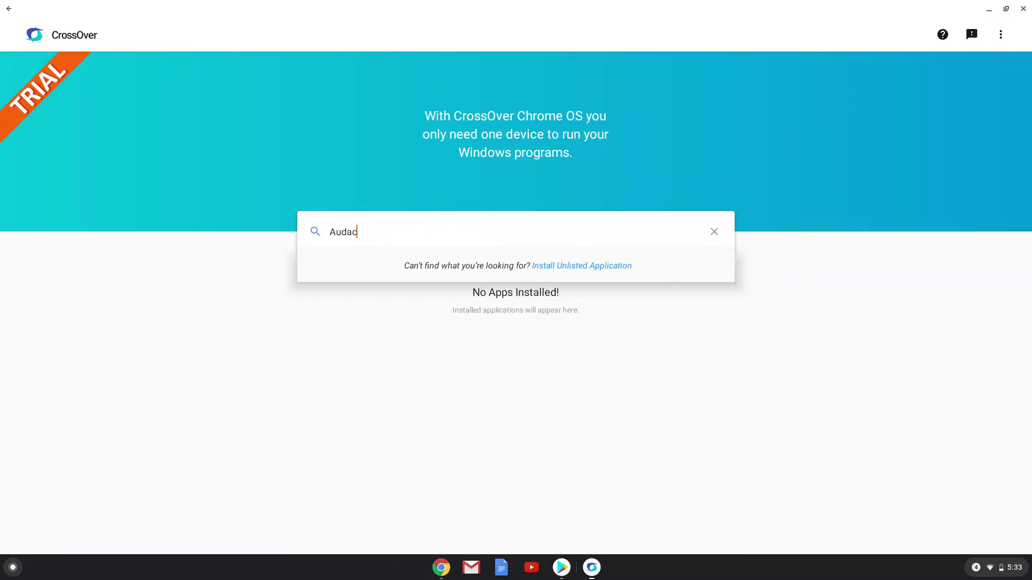
{"action": "type", "text": "ity"}
{"action": "left_click", "coordinate": [548, 266]}
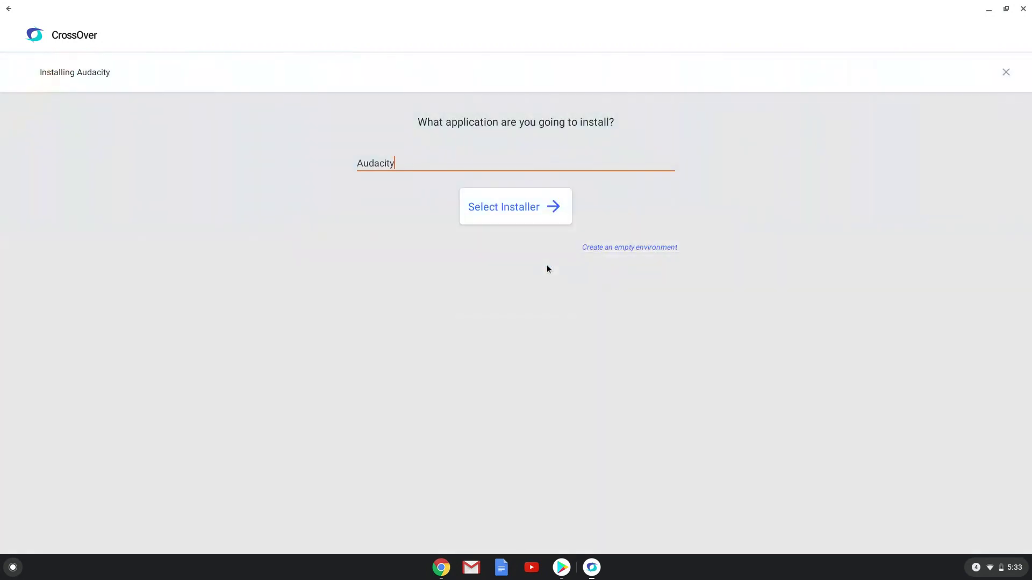
{"action": "left_click", "coordinate": [531, 209]}
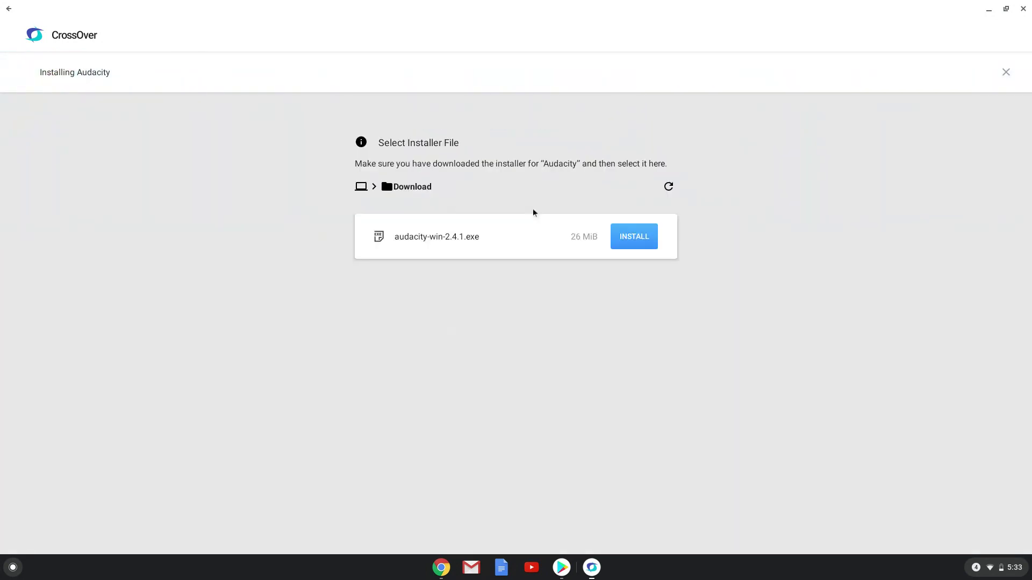
{"action": "left_click", "coordinate": [618, 235]}
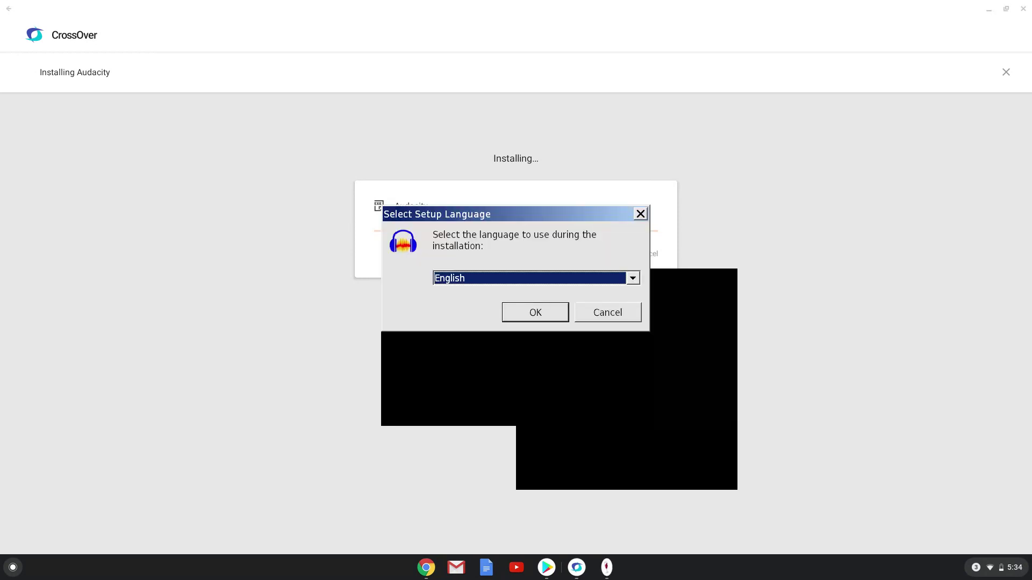
Run the Audacity setup in English with the default folder and options through to completion.
{"action": "key", "text": "Return"}
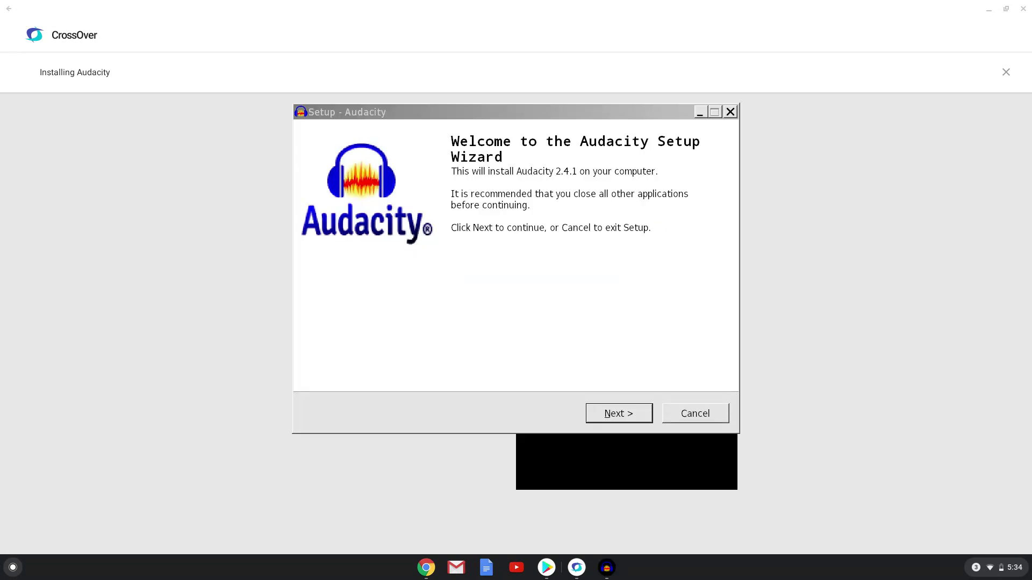
{"action": "key", "text": "Return"}
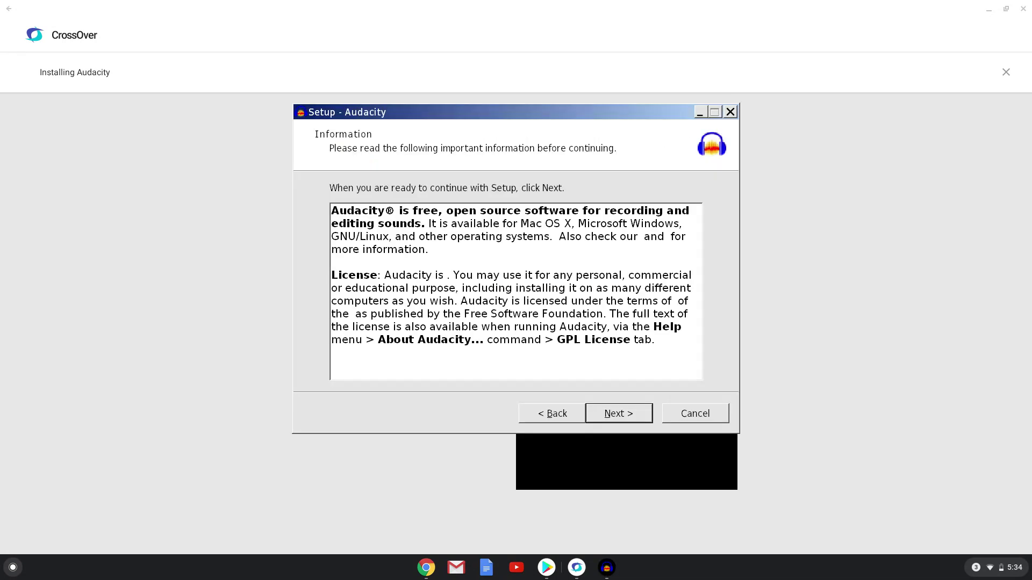
{"action": "key", "text": "Return"}
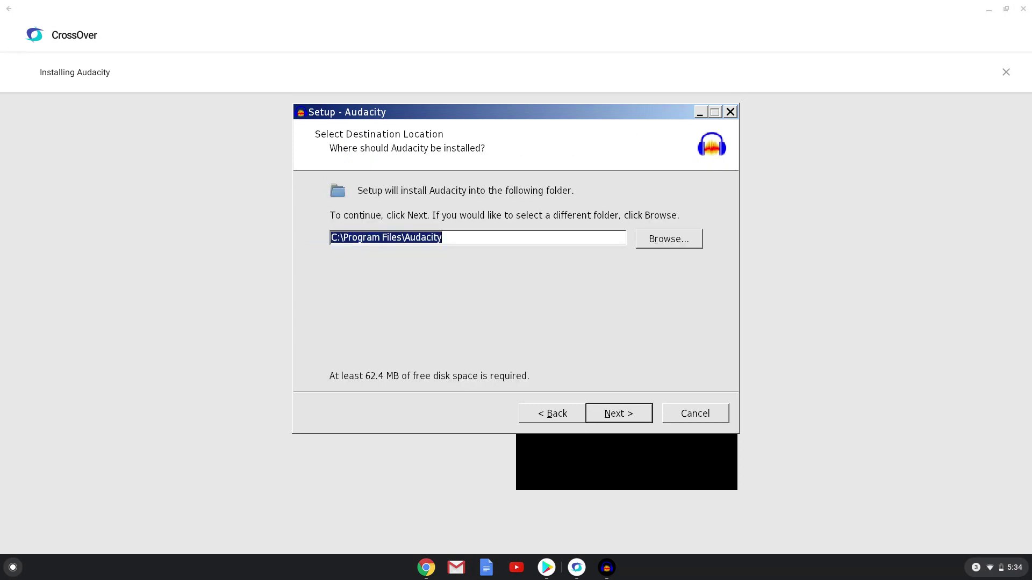
{"action": "key", "text": "Return"}
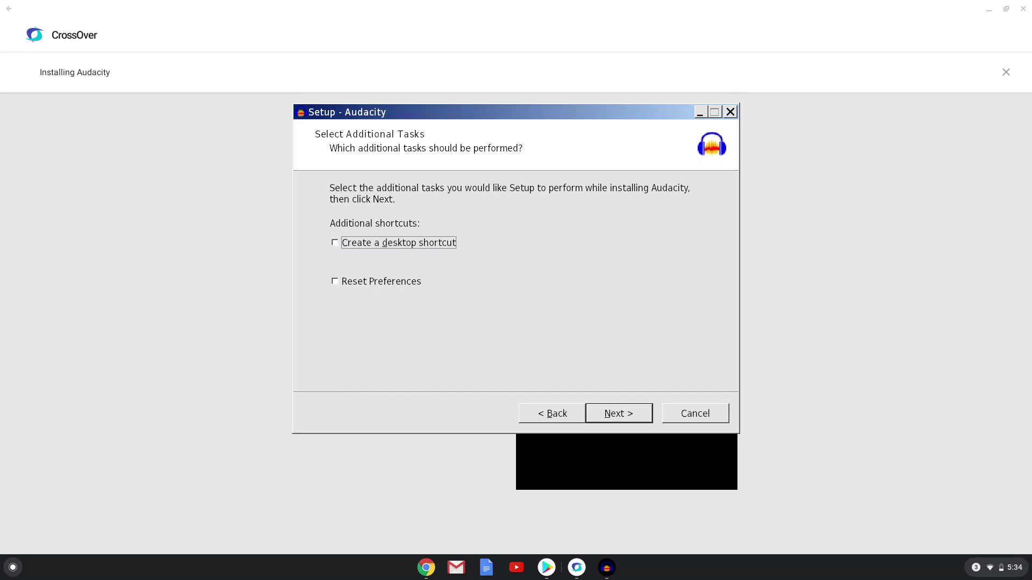
{"action": "key", "text": "Return"}
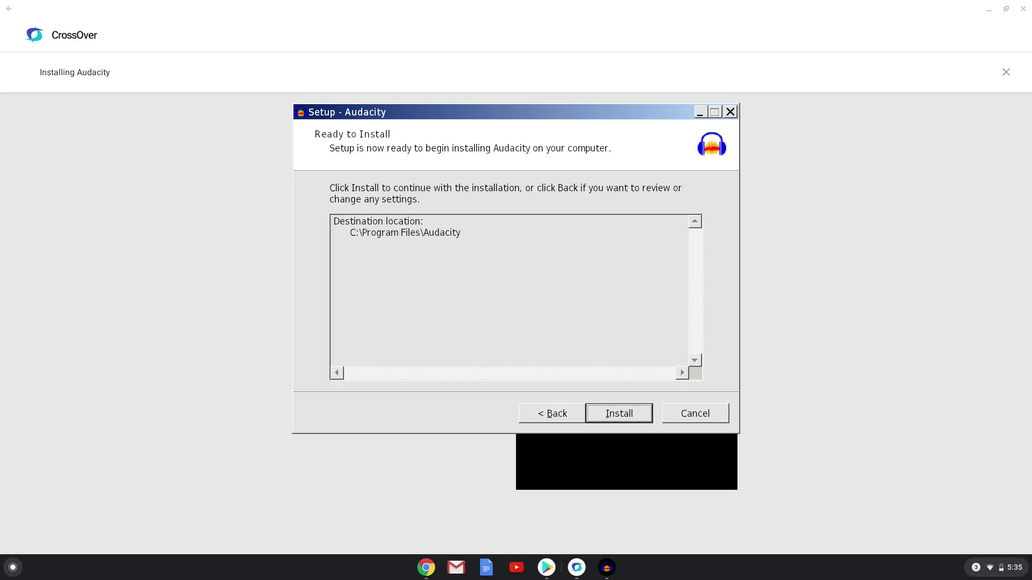
{"action": "key", "text": "Return"}
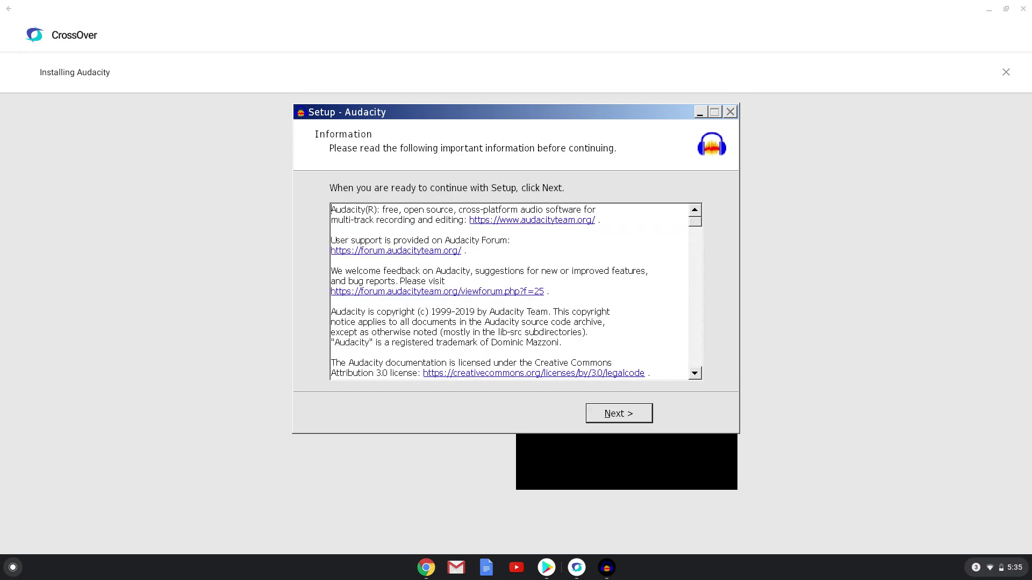
{"action": "key", "text": "Return"}
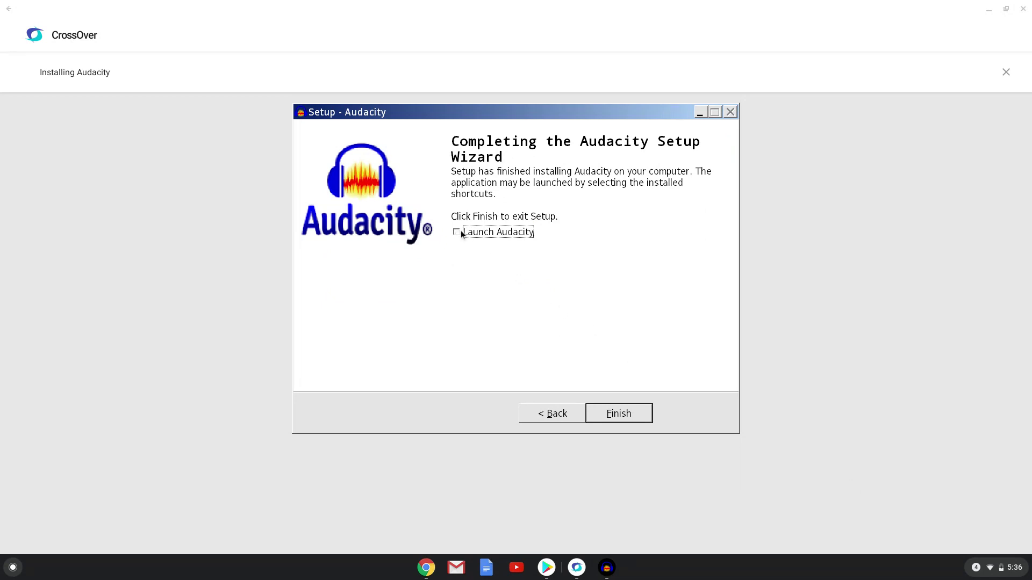
Finish the Audacity setup wizard and close CrossOver.
{"action": "left_click", "coordinate": [605, 409]}
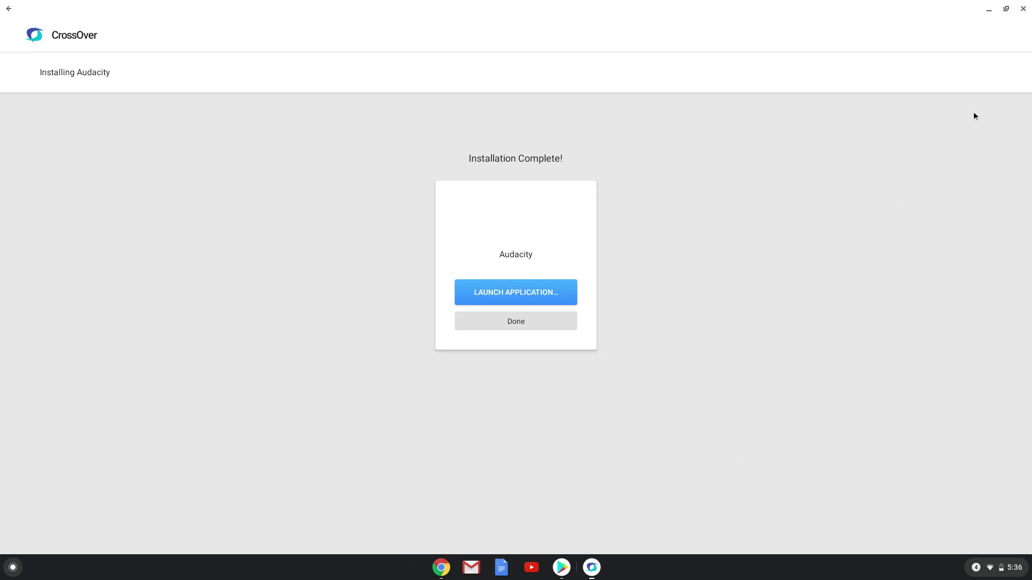
{"action": "left_click", "coordinate": [1023, 9]}
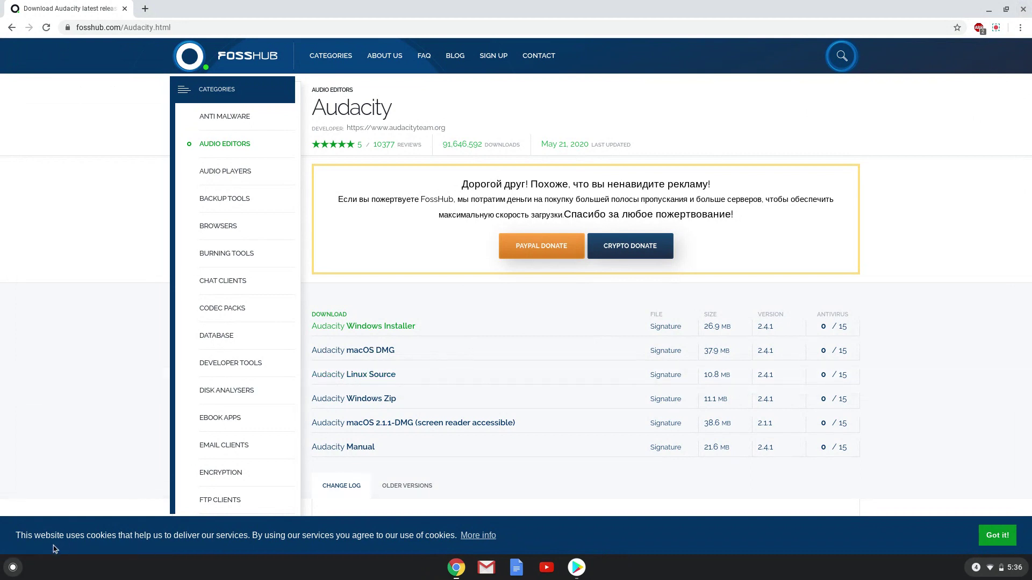
Reopen CrossOver from the second page of the launcher's app grid.
{"action": "left_click", "coordinate": [16, 568]}
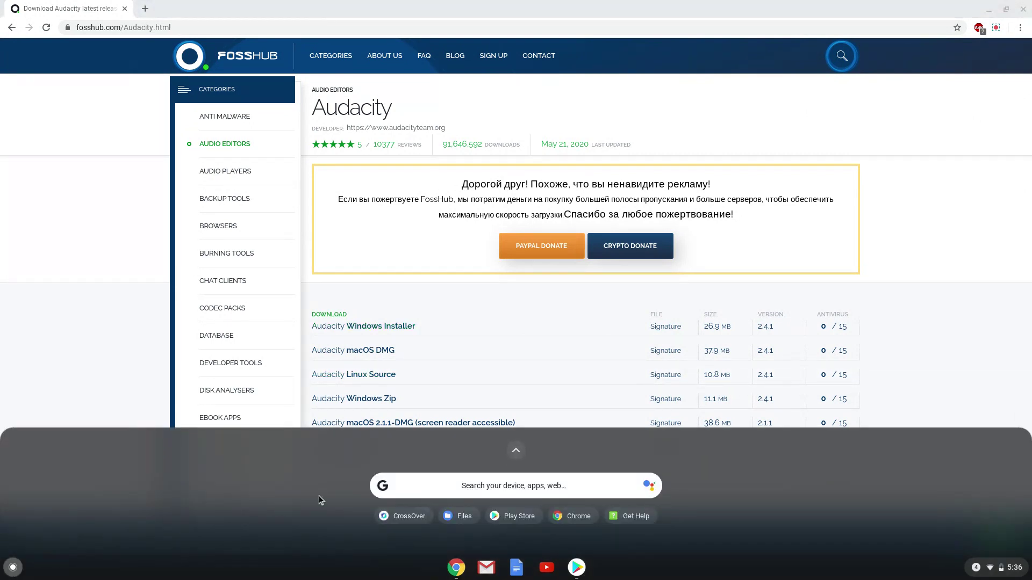
{"action": "left_click", "coordinate": [512, 454]}
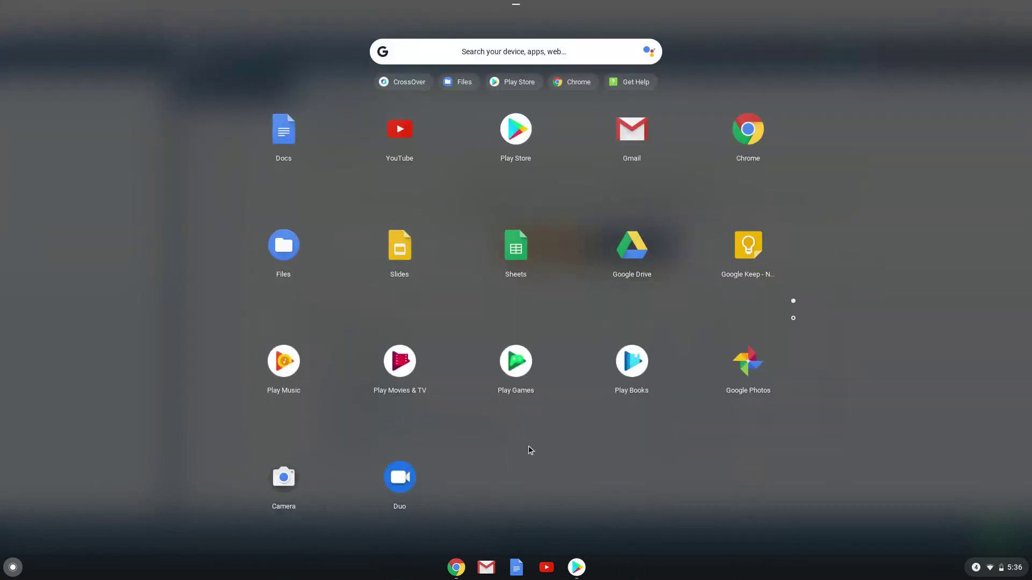
{"action": "left_click", "coordinate": [794, 318]}
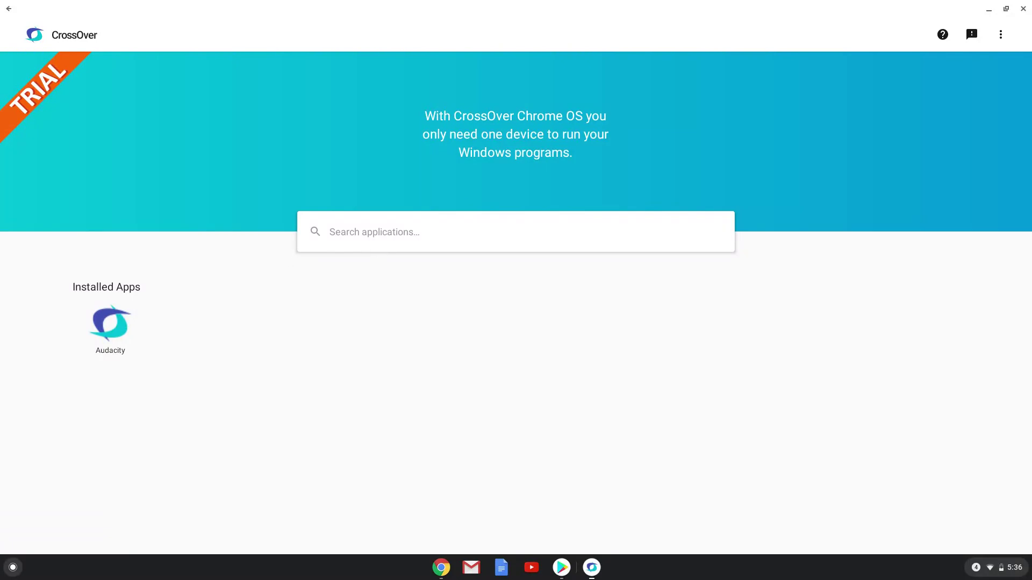
Launch the installed Audacity from its tile under Installed Apps.
{"action": "left_click", "coordinate": [123, 322]}
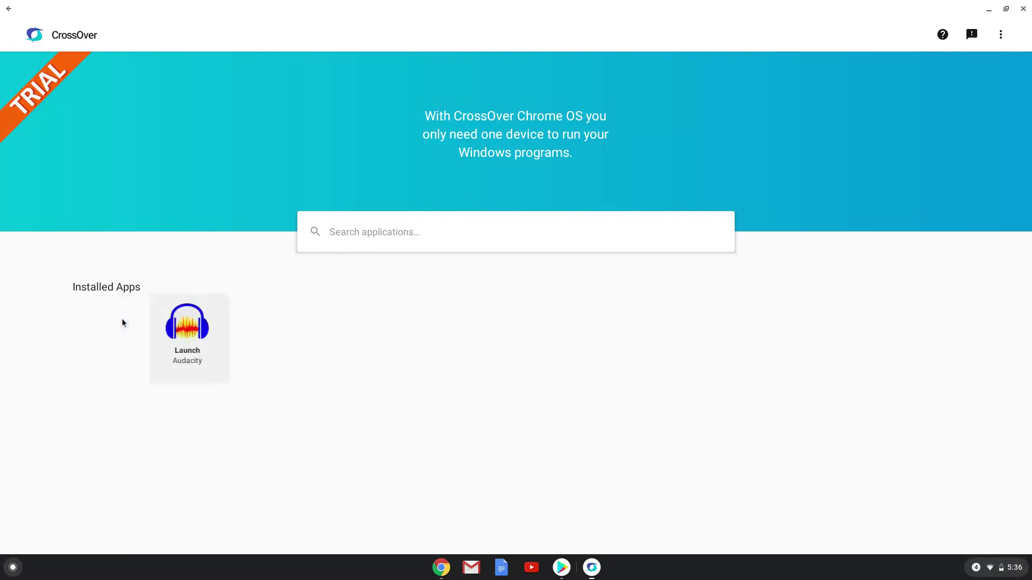
{"action": "left_click", "coordinate": [186, 330]}
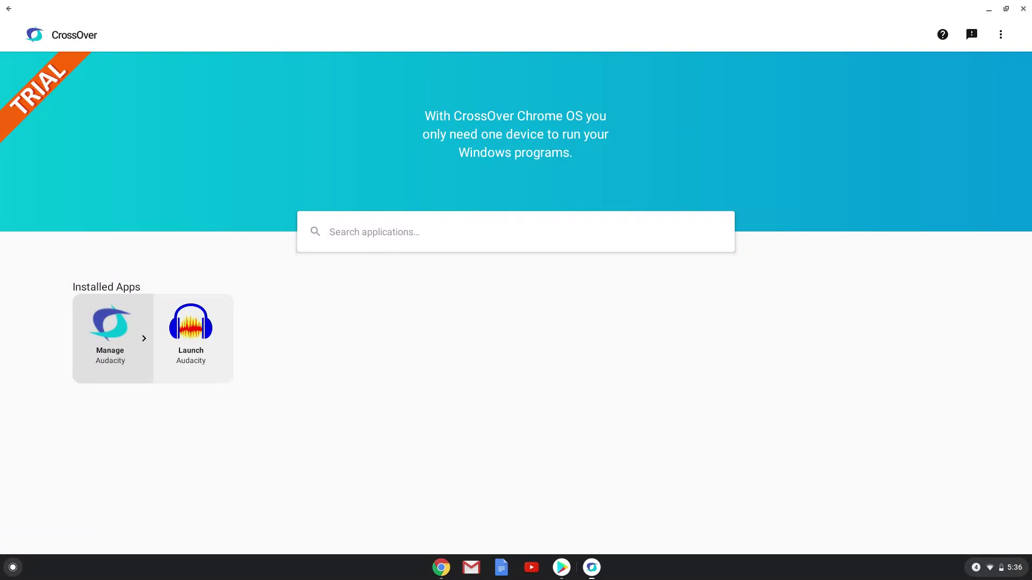